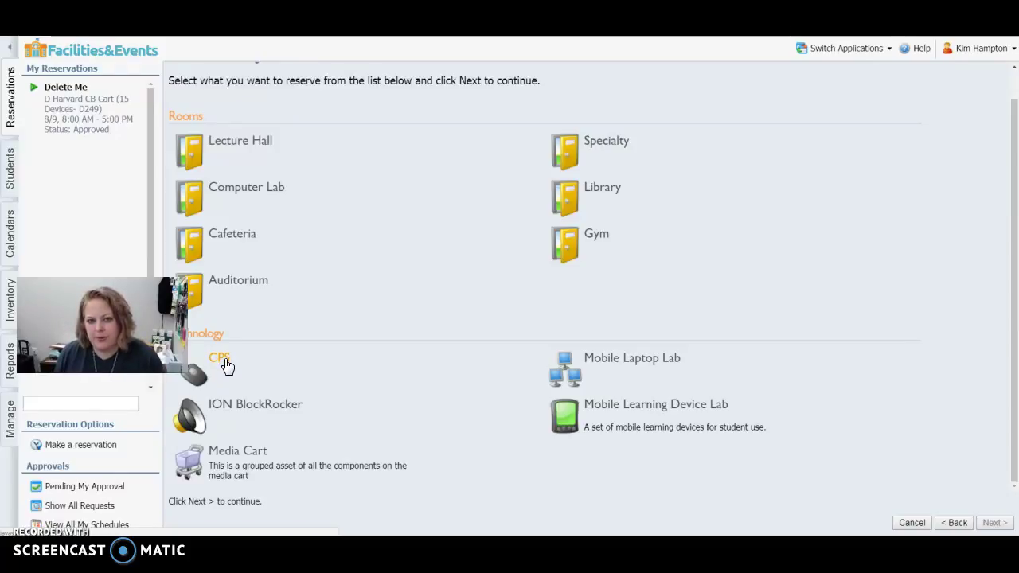
pyautogui.click(221, 382)
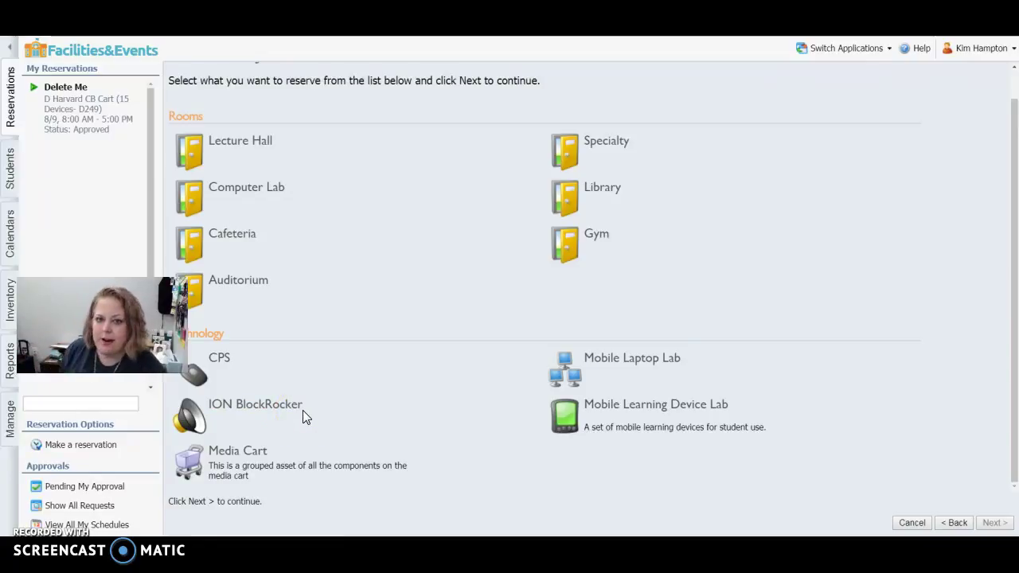
pyautogui.click(279, 418)
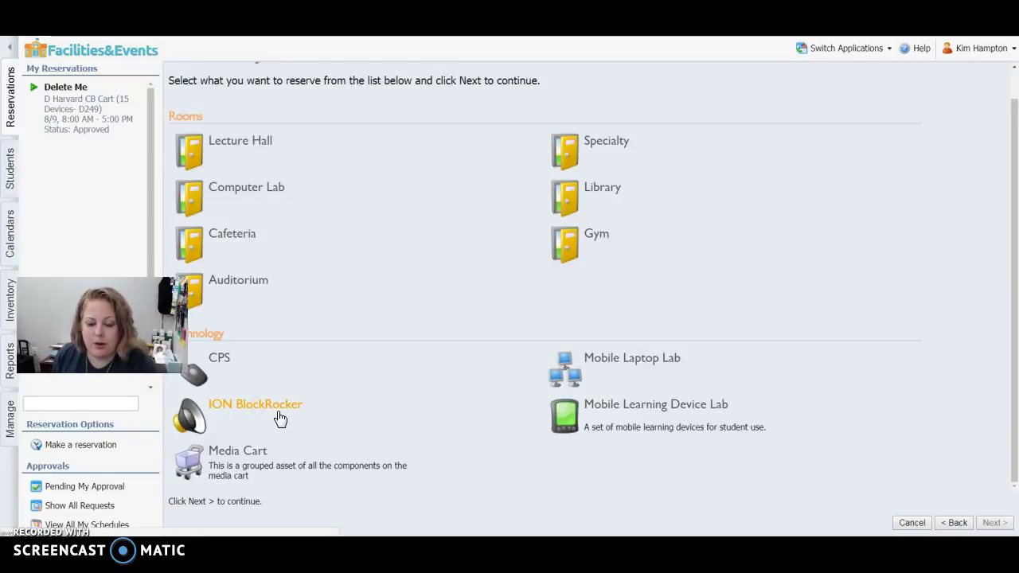
pyautogui.click(281, 419)
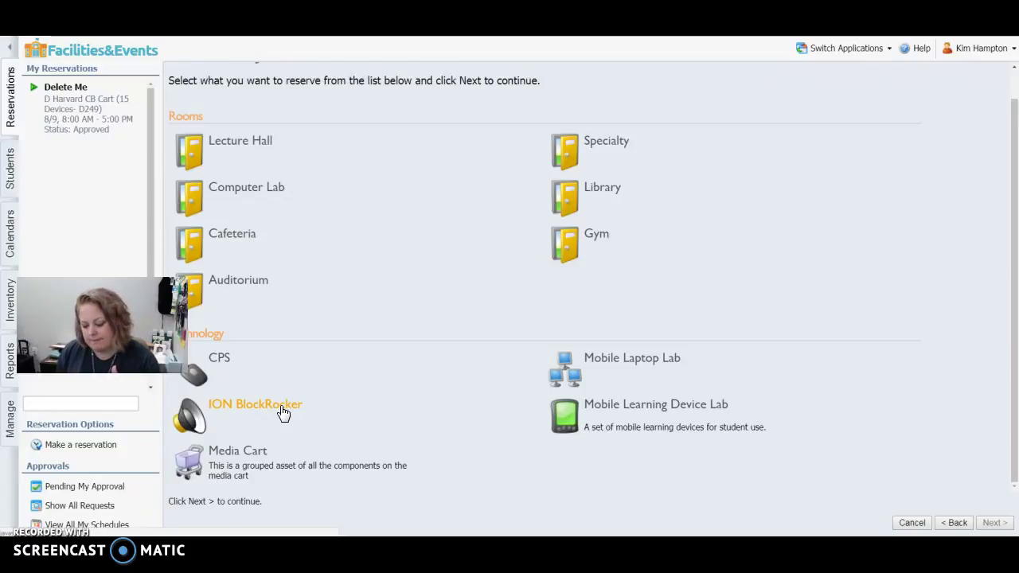
pyautogui.click(297, 414)
pyautogui.click(230, 411)
pyautogui.click(308, 411)
pyautogui.click(301, 410)
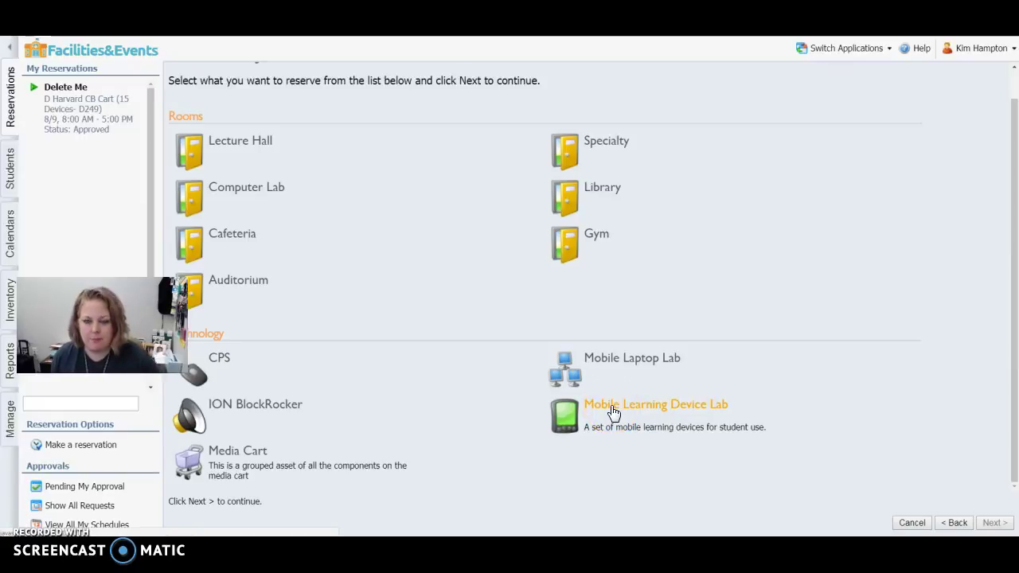
pyautogui.click(693, 406)
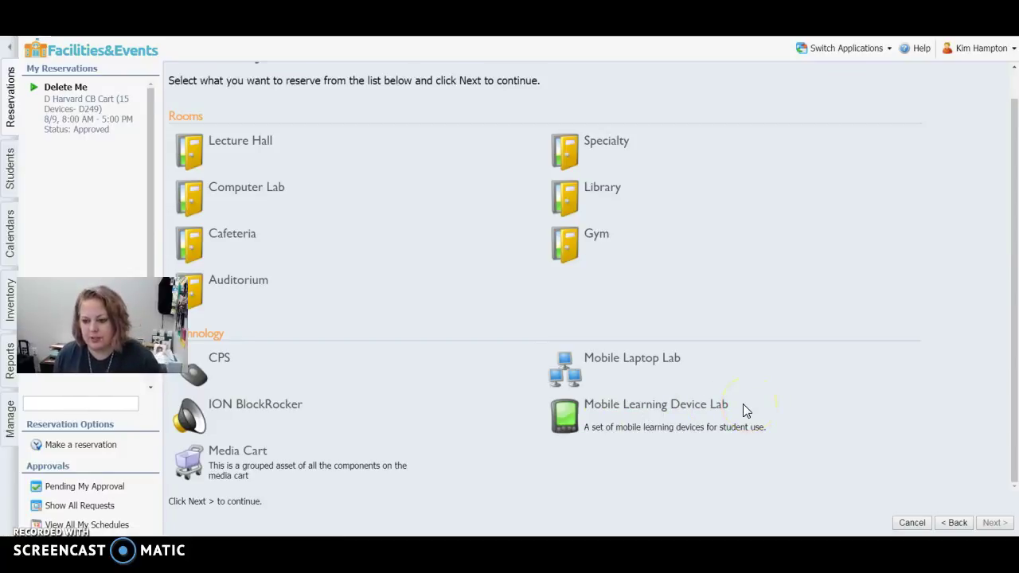
pyautogui.click(570, 434)
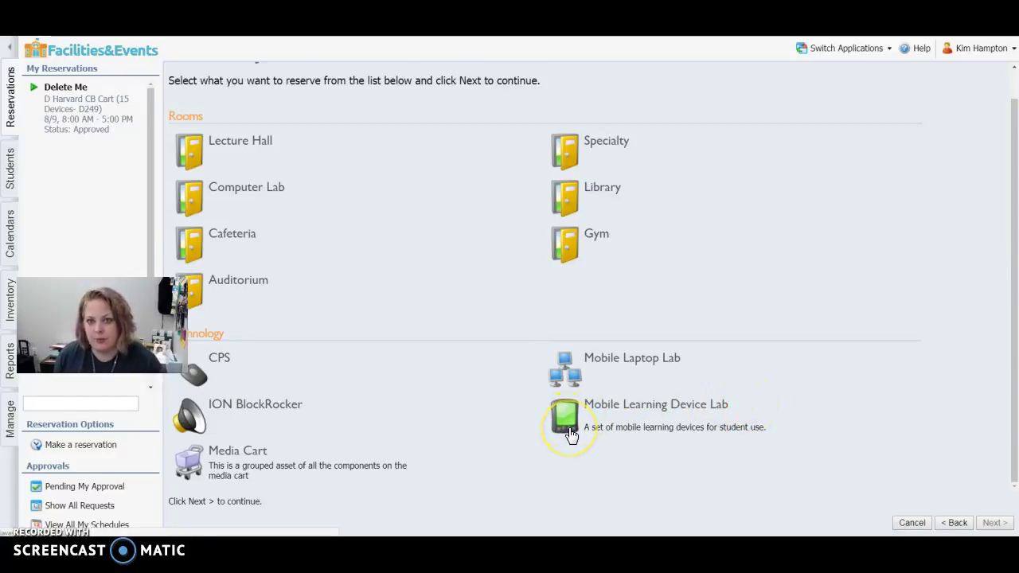
pyautogui.click(575, 435)
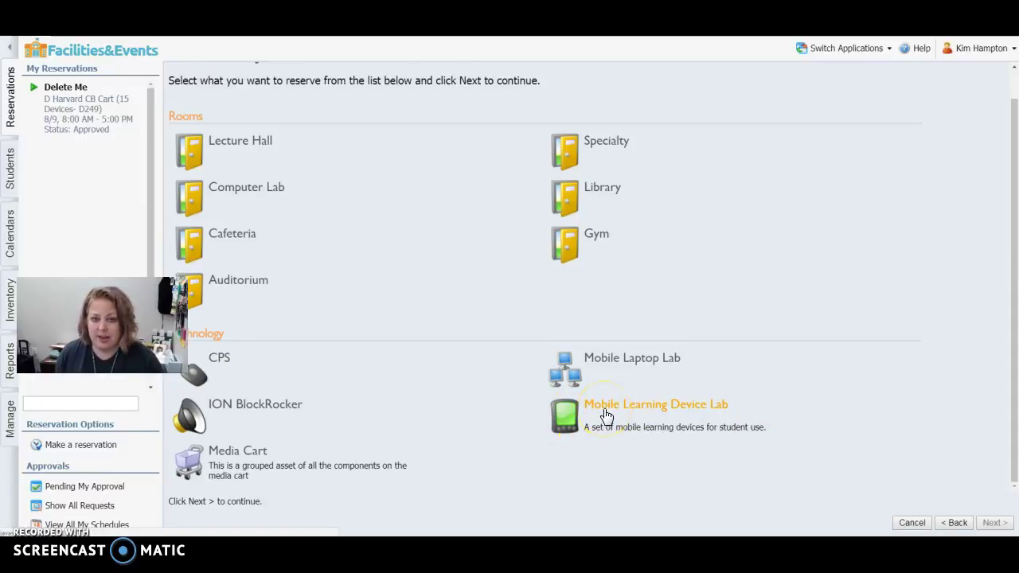
# - Choose Mobile Laptop Lab with quantity 1 as the resource to reserve and continue to browsing for the item
pyautogui.click(621, 366)
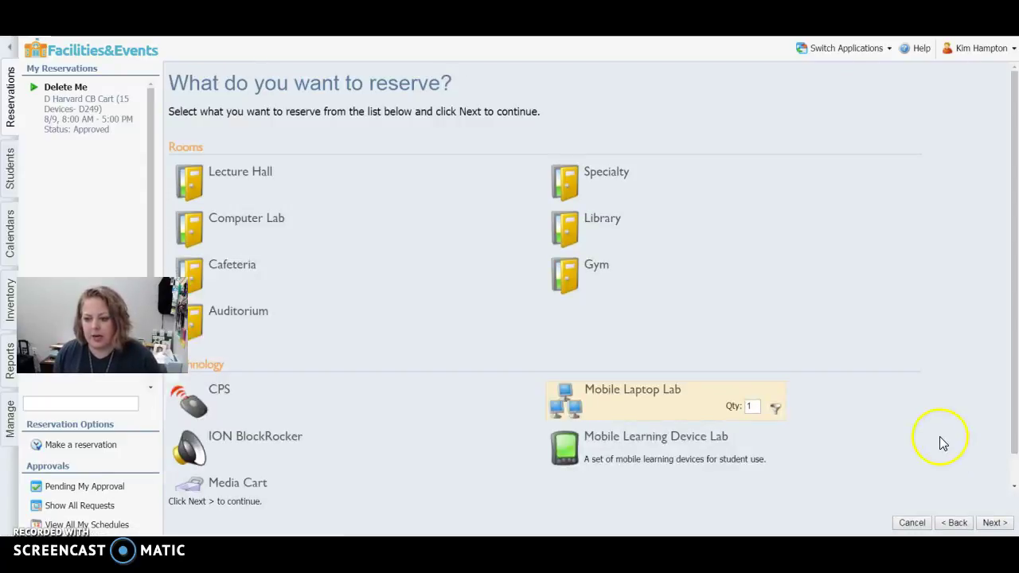
pyautogui.scroll(-1, 899, 432)
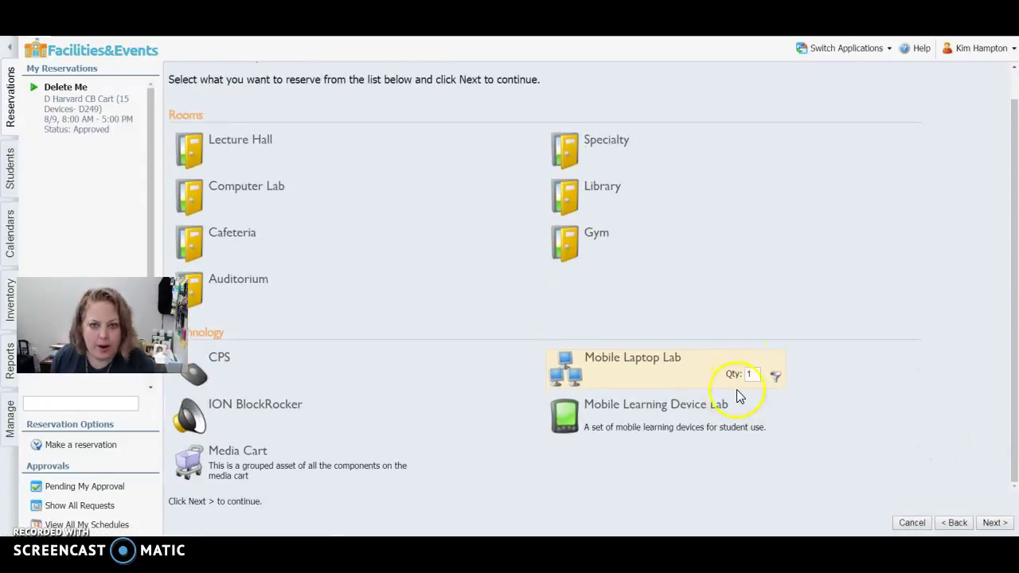
pyautogui.click(994, 522)
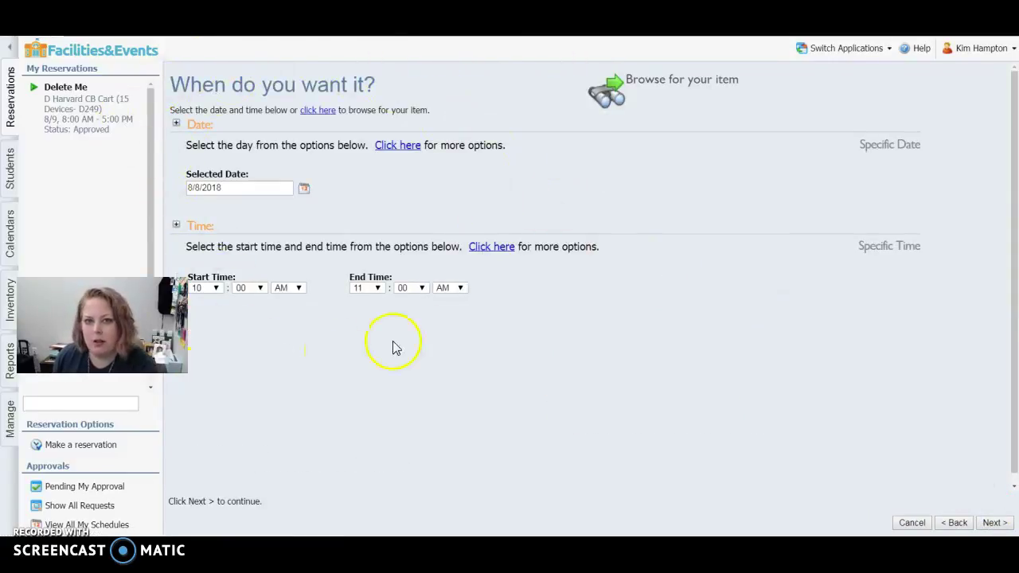
pyautogui.click(611, 86)
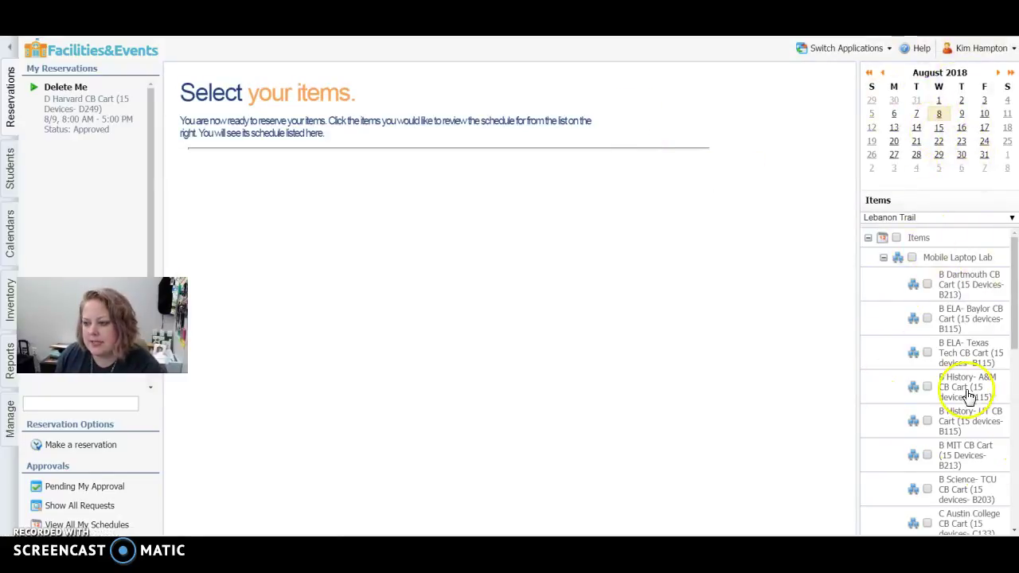
# - Review the weekly schedules of all Mobile Laptop Lab carts together and clear the whole group's selection
pyautogui.click(913, 258)
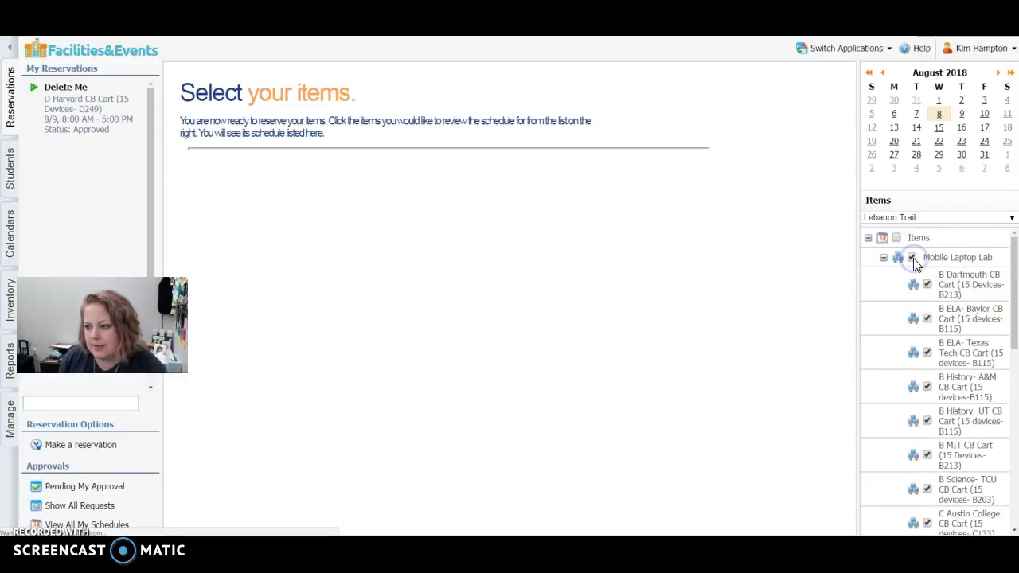
pyautogui.scroll(-6, 719, 269)
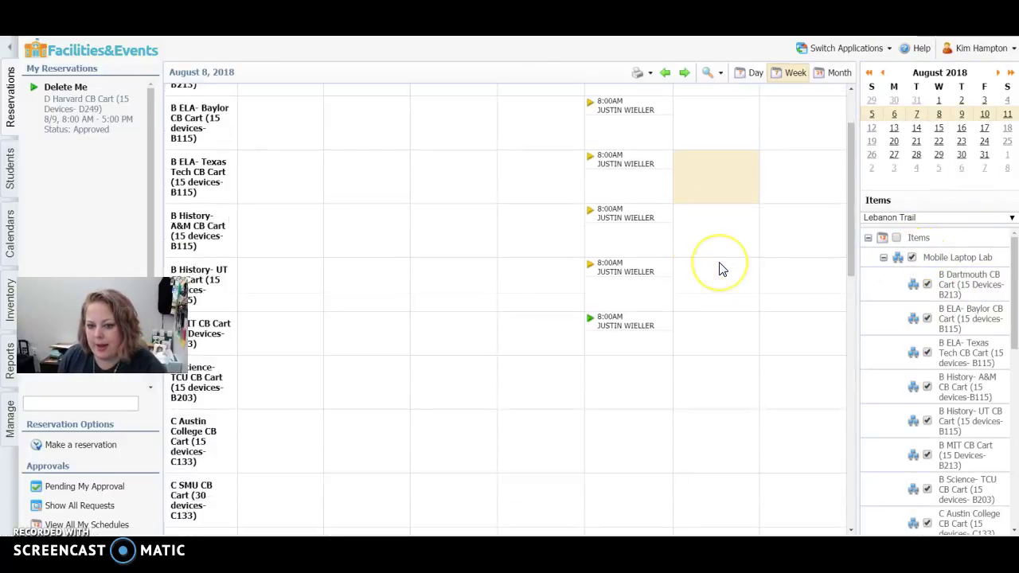
pyautogui.scroll(-3, 719, 269)
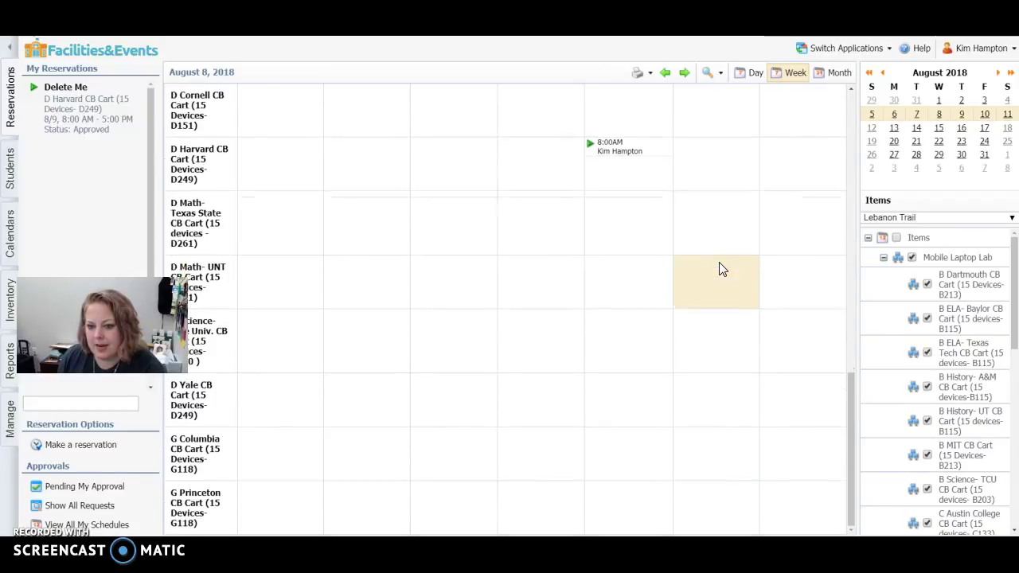
pyautogui.scroll(10, 719, 269)
pyautogui.click(913, 258)
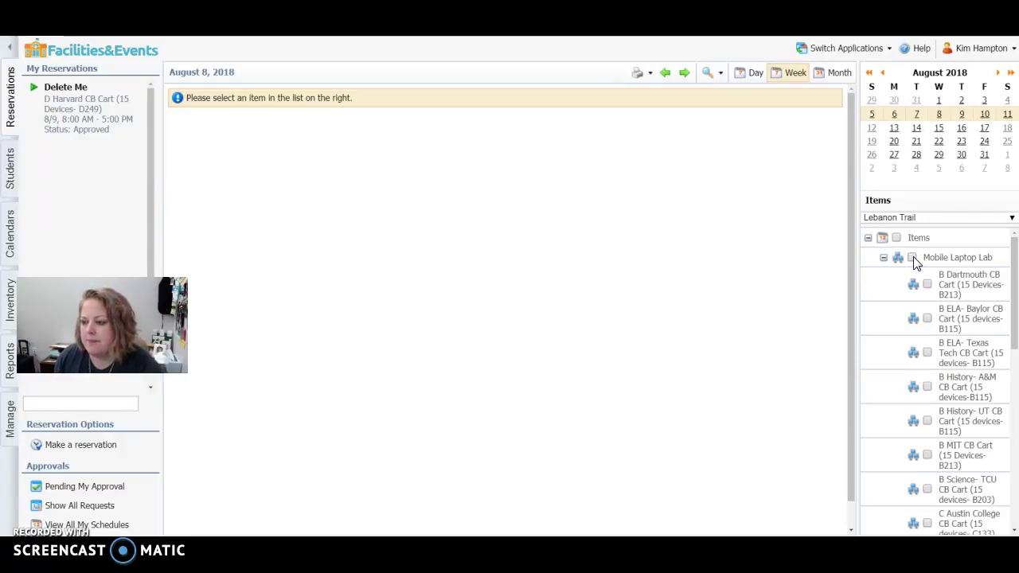
# - Show the weekly schedules of the B Dartmouth, B ELA- Baylor and B ELA- Texas Tech CB carts
pyautogui.click(926, 284)
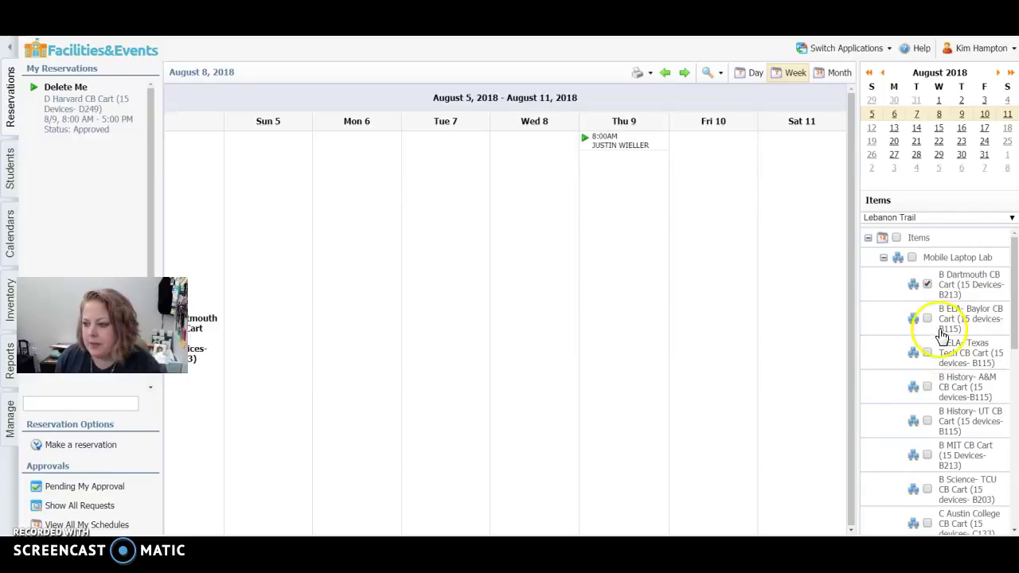
pyautogui.click(927, 318)
pyautogui.click(928, 354)
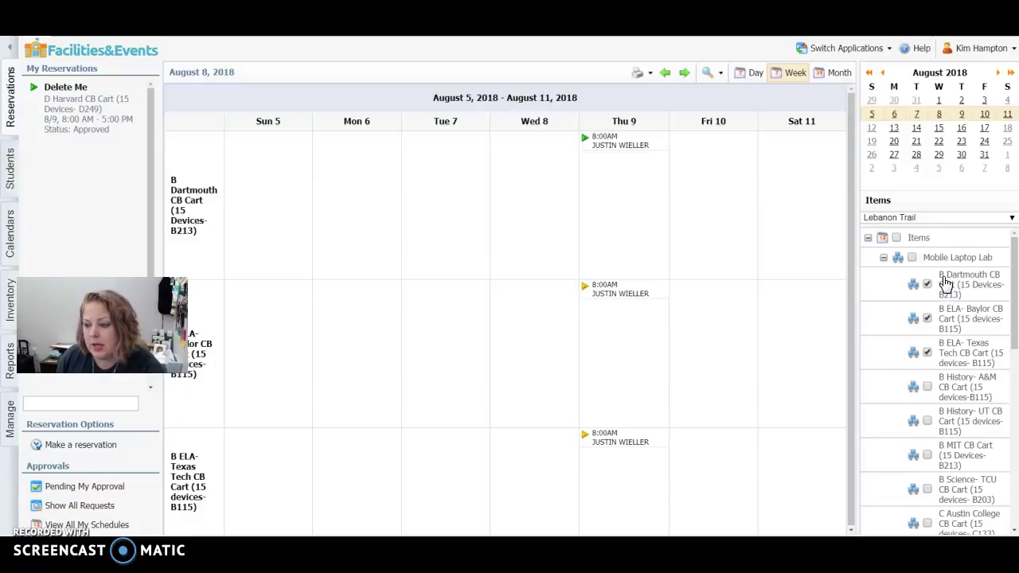
# - Look through the full list of Mobile Laptop Lab carts, checking their names, device types and room locations
pyautogui.scroll(-3, 945, 283)
pyautogui.scroll(-1, 945, 285)
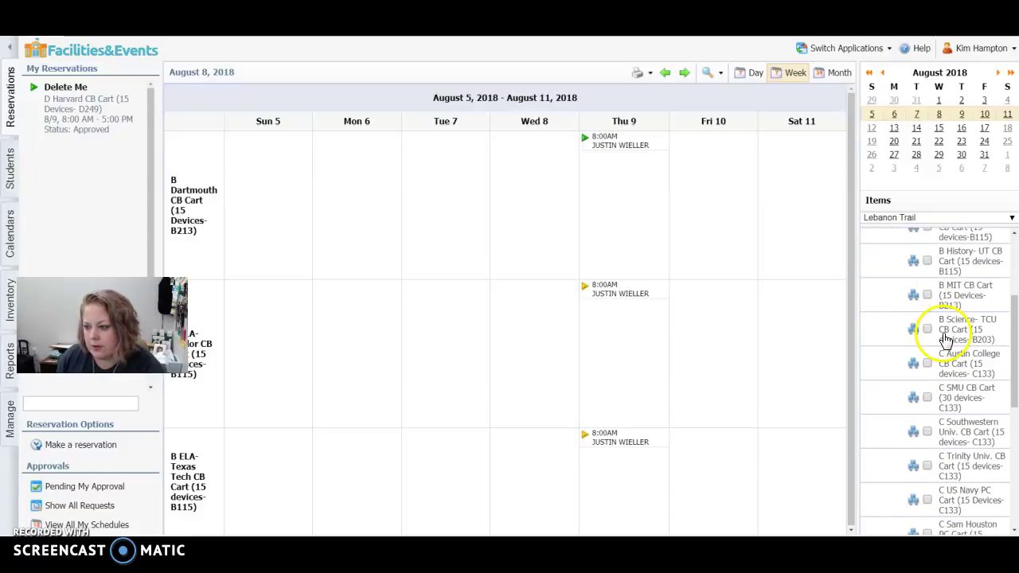
pyautogui.scroll(1, 951, 275)
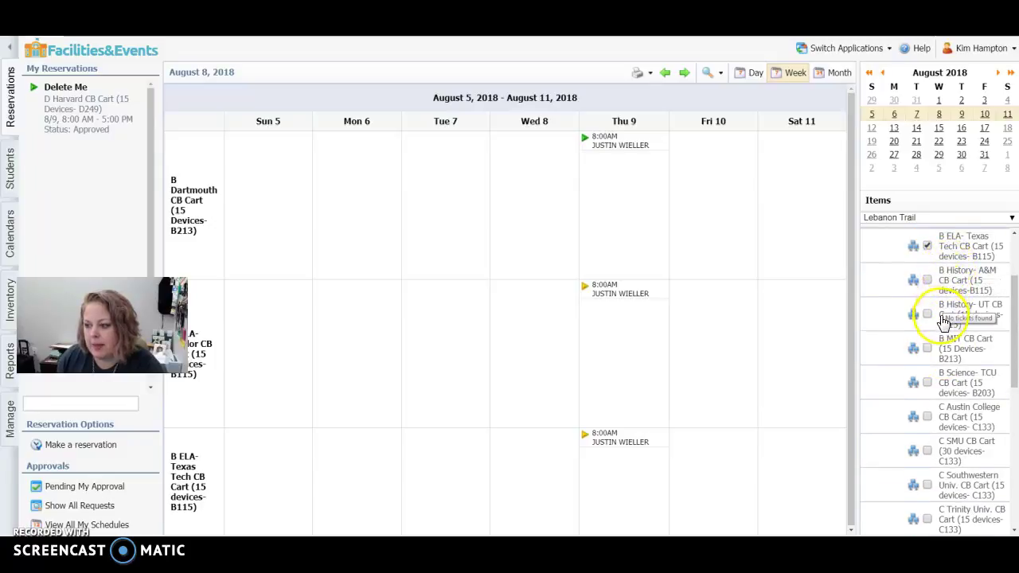
pyautogui.scroll(-1, 943, 322)
pyautogui.scroll(-3, 956, 334)
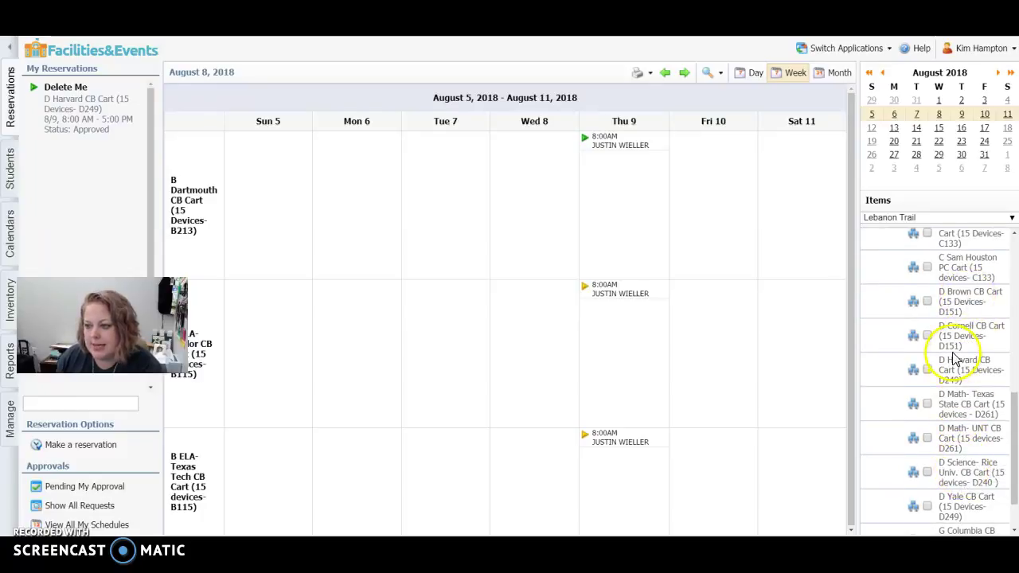
pyautogui.scroll(3, 962, 366)
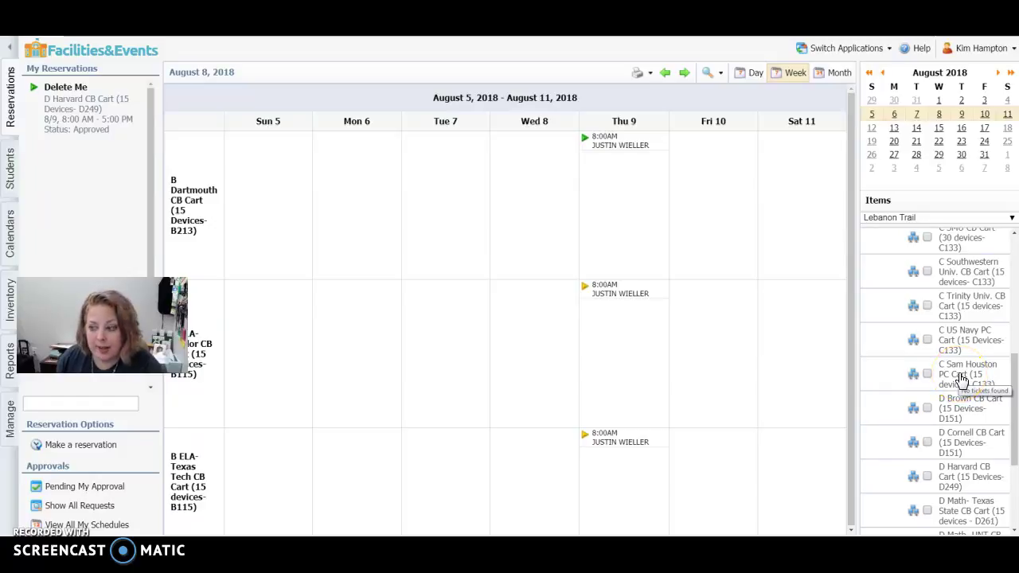
pyautogui.scroll(-5, 962, 381)
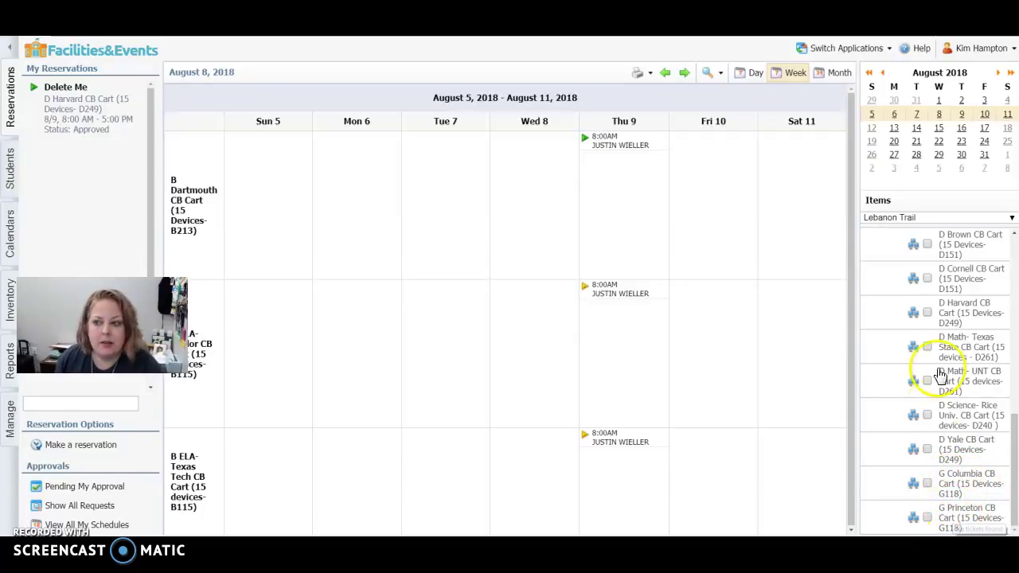
pyautogui.scroll(5, 941, 374)
pyautogui.scroll(3, 941, 374)
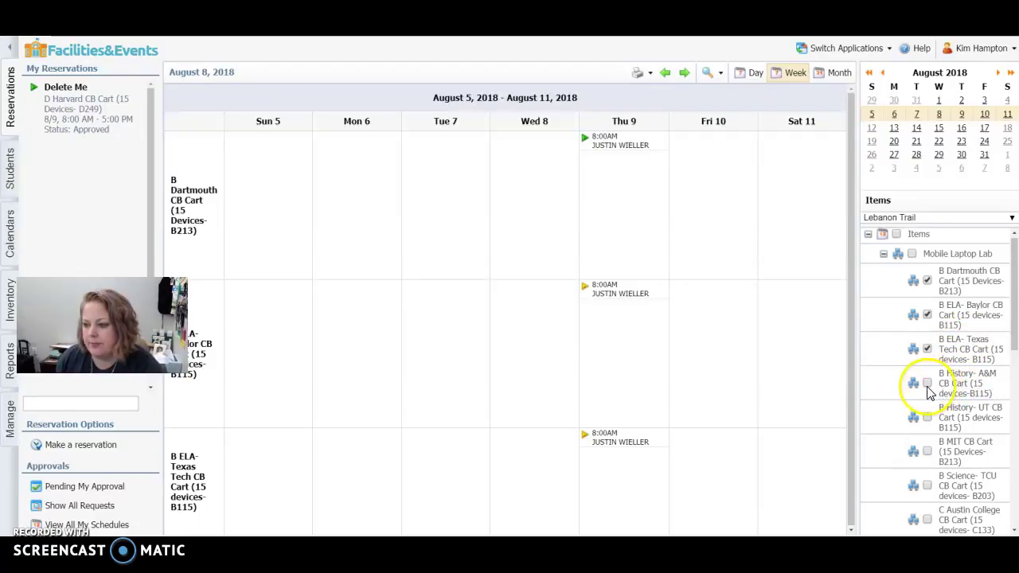
# - Add the B History- A&M, B History- UT and B MIT CB carts to the displayed weekly schedules
pyautogui.scroll(-1, 930, 382)
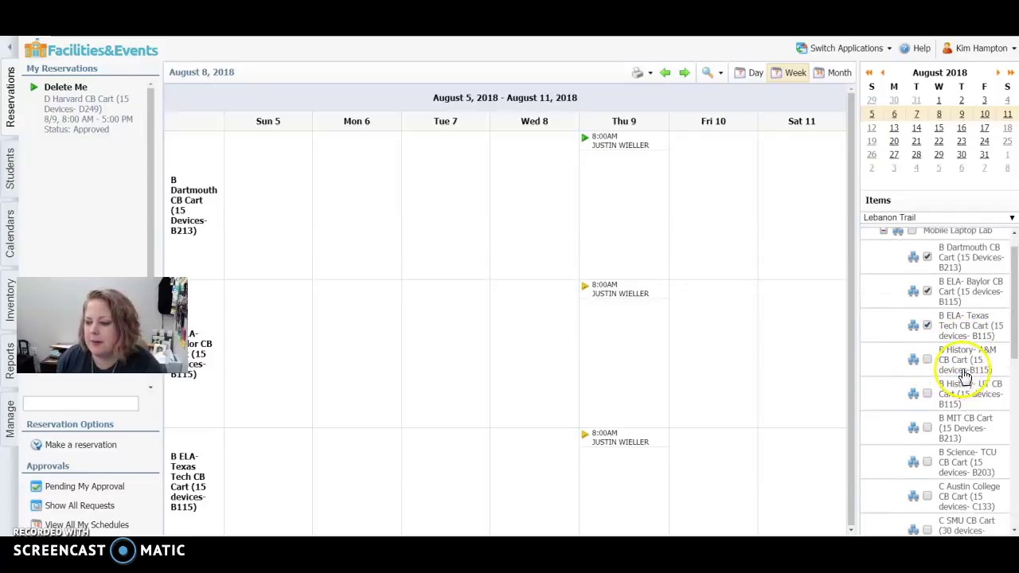
pyautogui.click(929, 332)
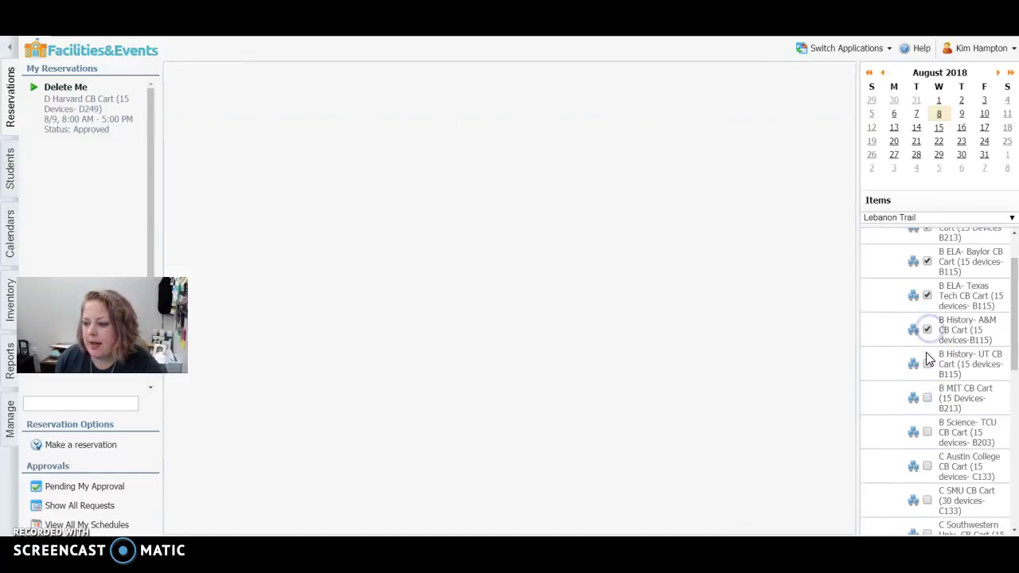
pyautogui.click(928, 365)
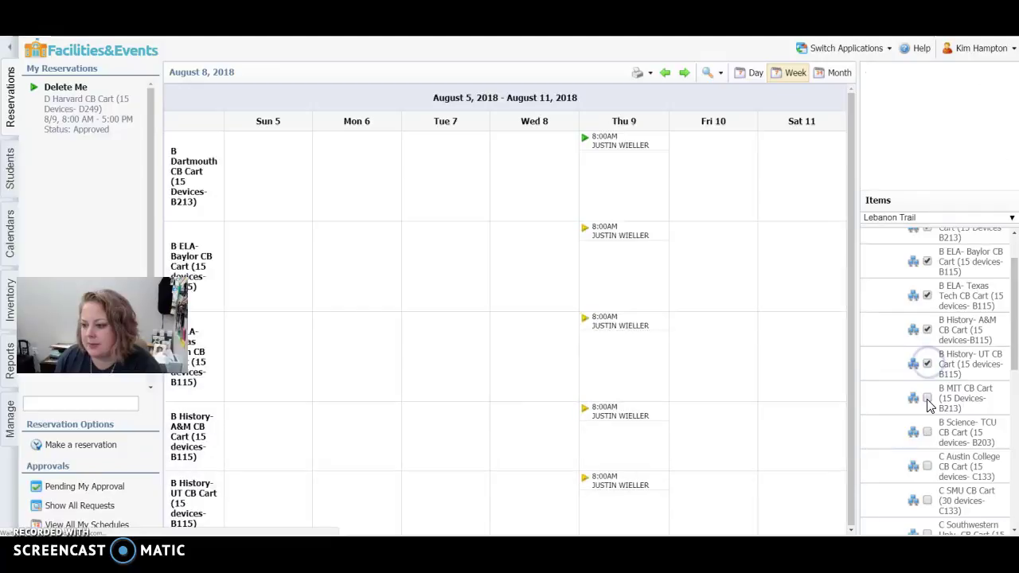
pyautogui.click(928, 400)
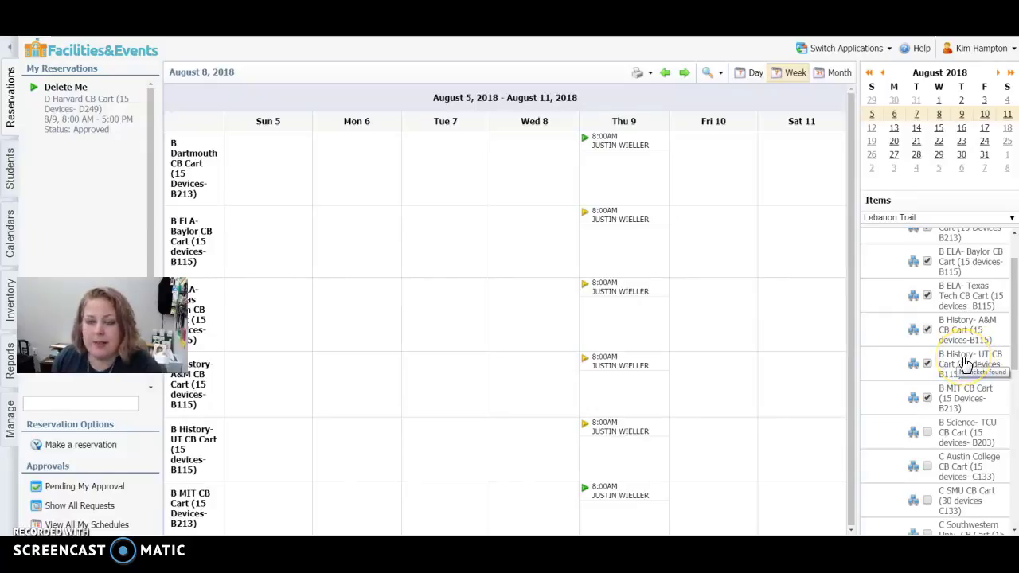
pyautogui.click(964, 363)
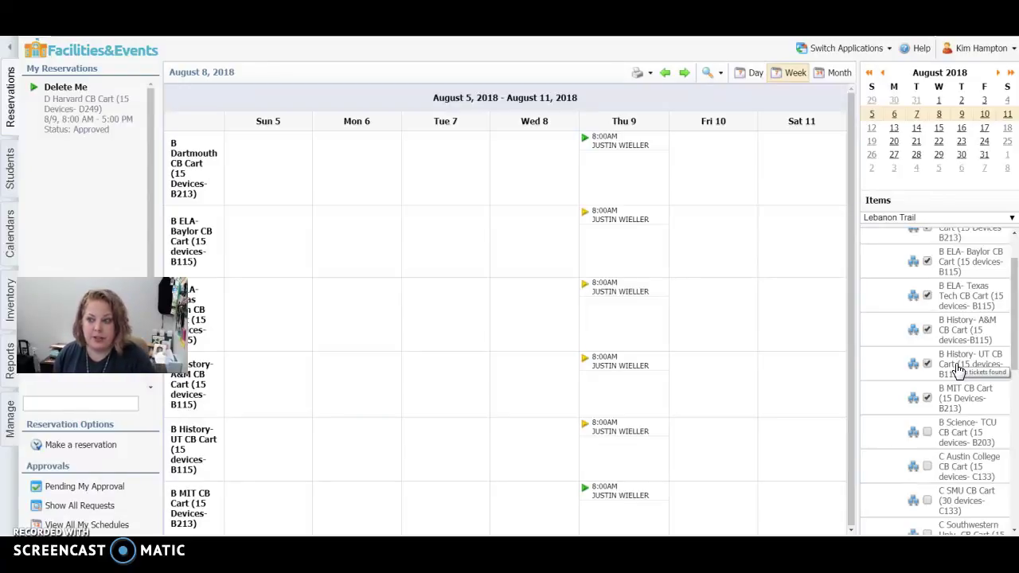
# - Clear all selected Mobile Laptop Lab carts and show only the B Dartmouth CB Cart's schedule
pyautogui.scroll(-1, 958, 372)
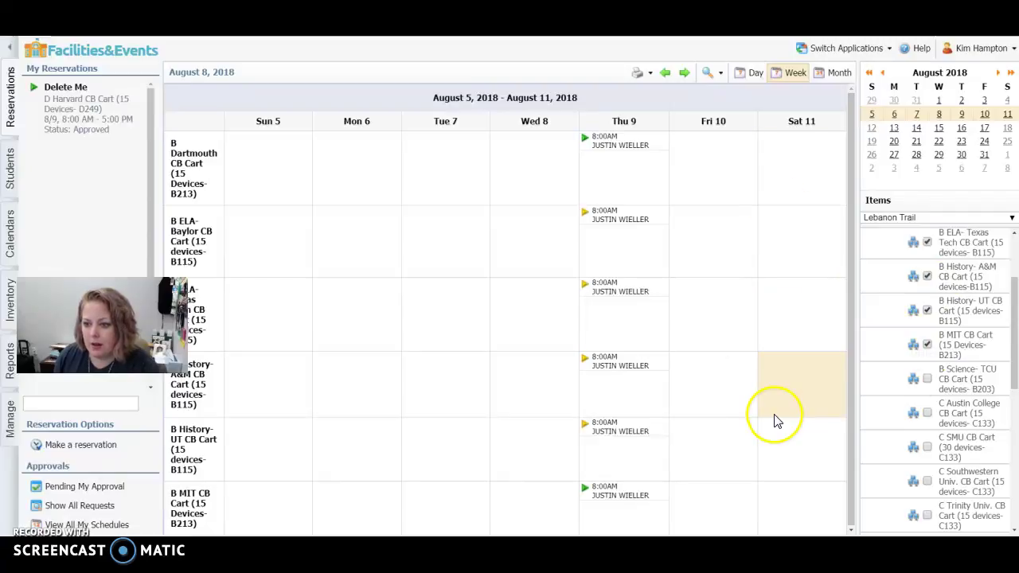
pyautogui.scroll(2, 940, 296)
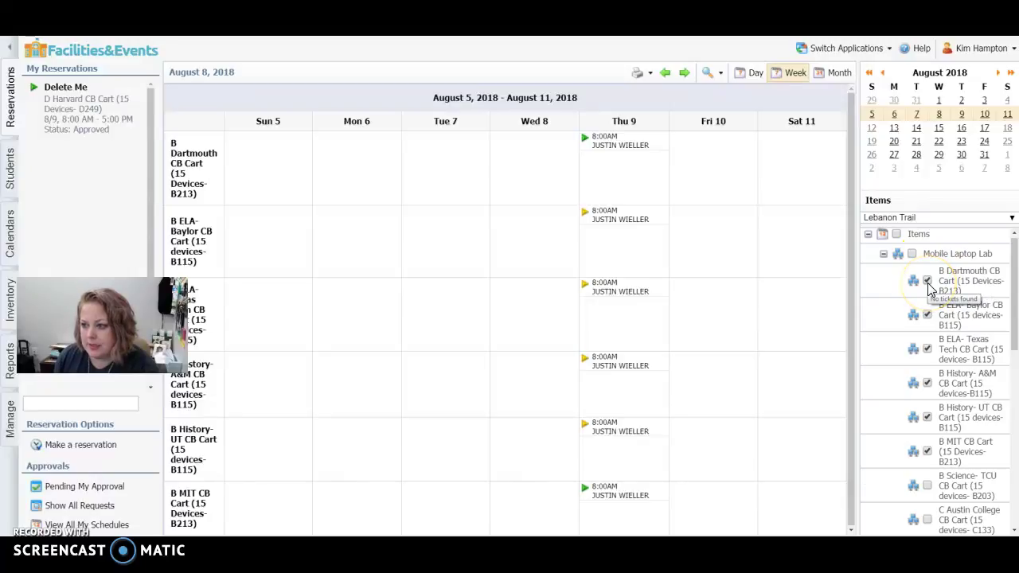
pyautogui.click(928, 283)
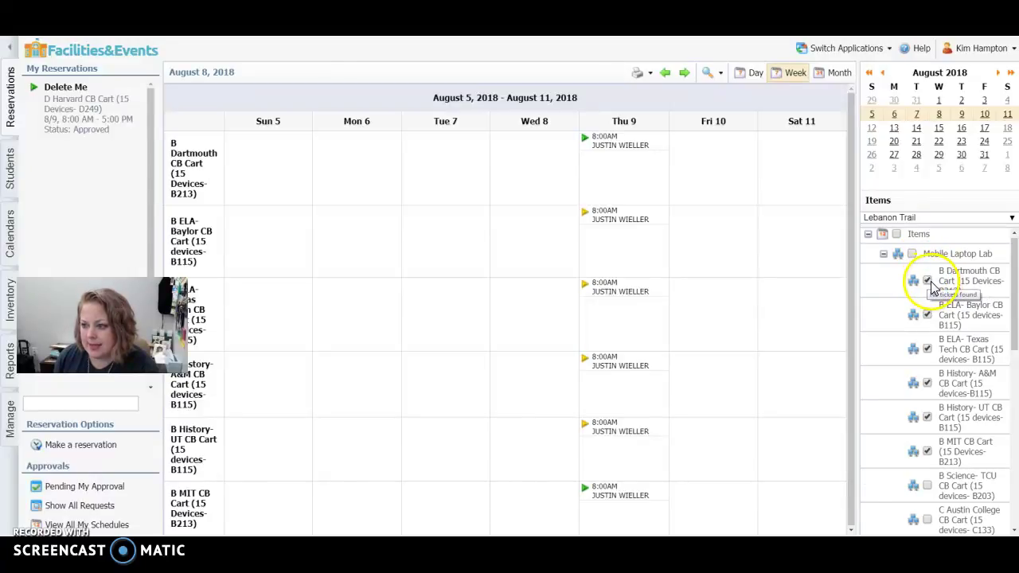
pyautogui.click(912, 256)
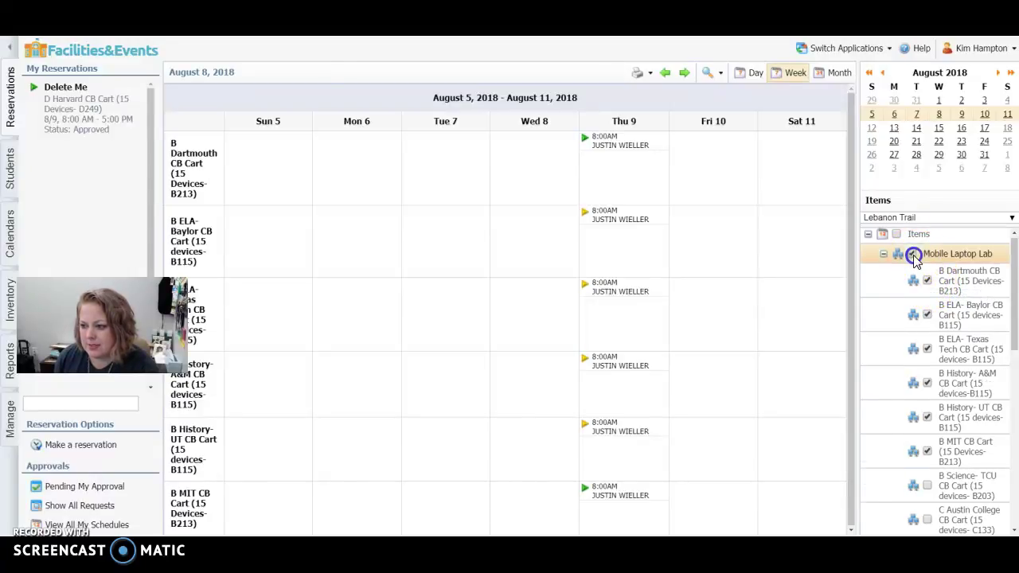
pyautogui.click(928, 283)
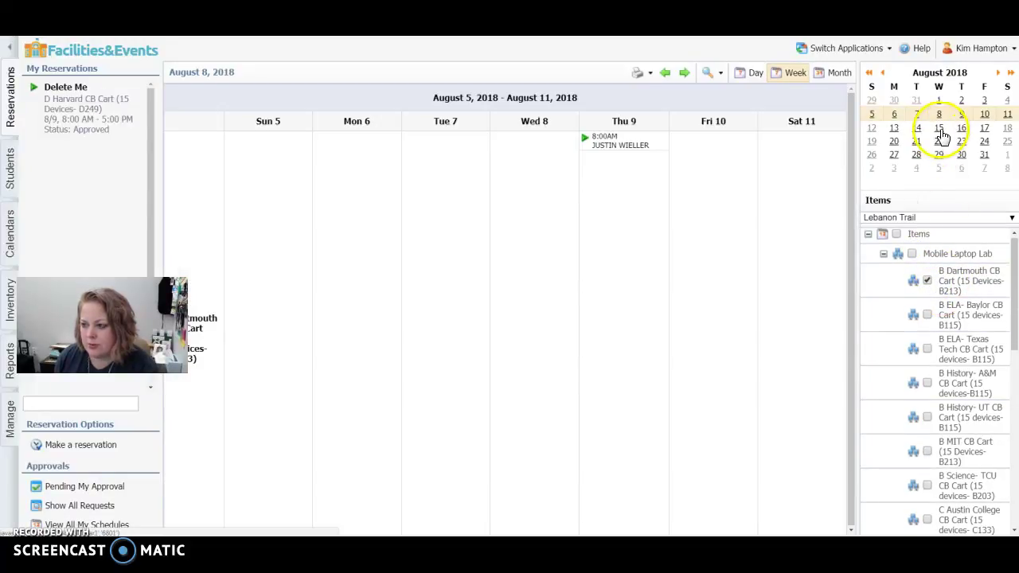
# - Show the B Dartmouth CB Cart's August 8 schedule by day, with the school hours from 8 AM in view
pyautogui.click(753, 75)
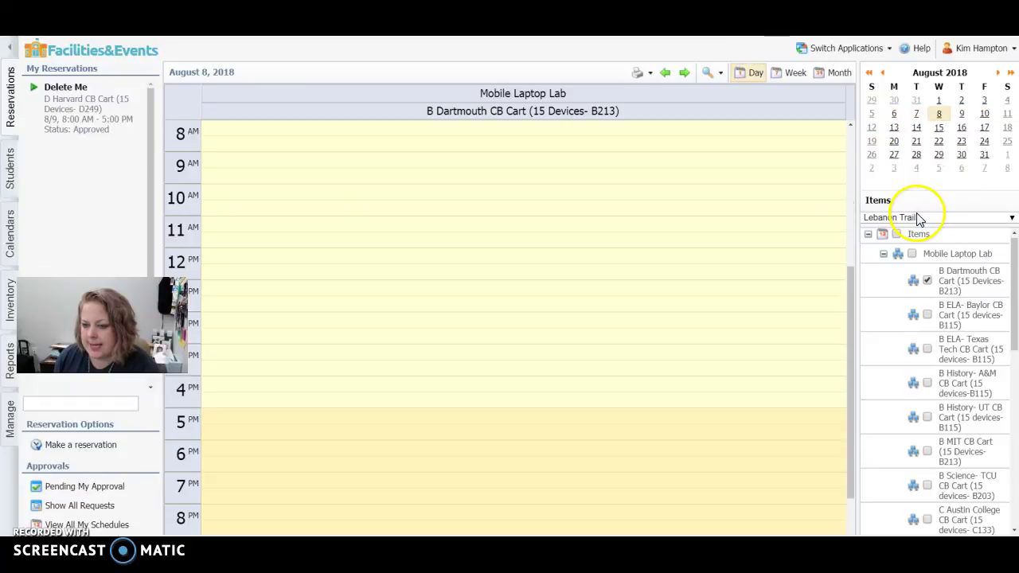
pyautogui.scroll(2, 771, 266)
pyautogui.scroll(2, 342, 246)
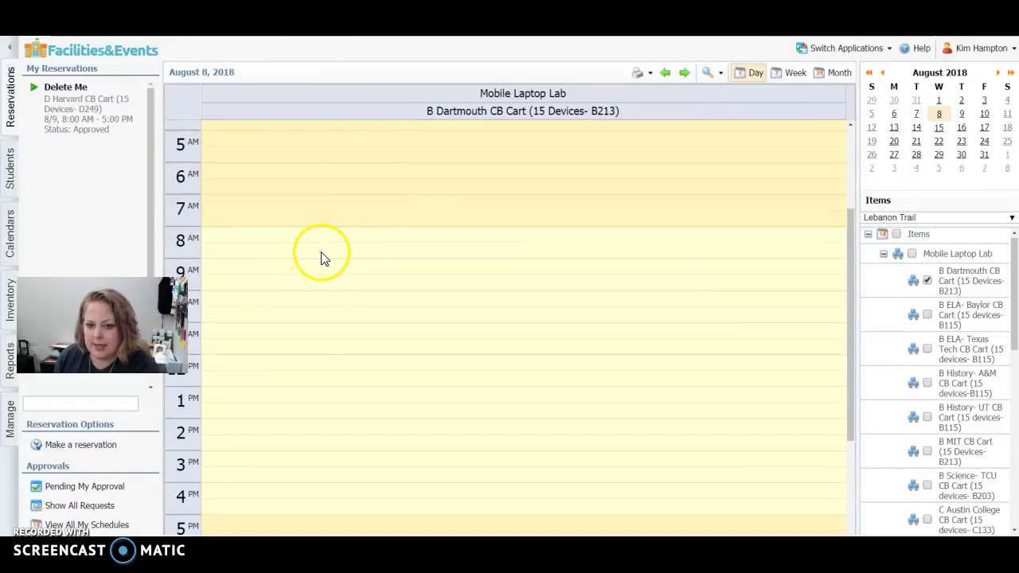
# - Start a reservation for the B Dartmouth CB Cart on August 8 from 8:00 AM to 5:00 PM
pyautogui.scroll(-2, 321, 258)
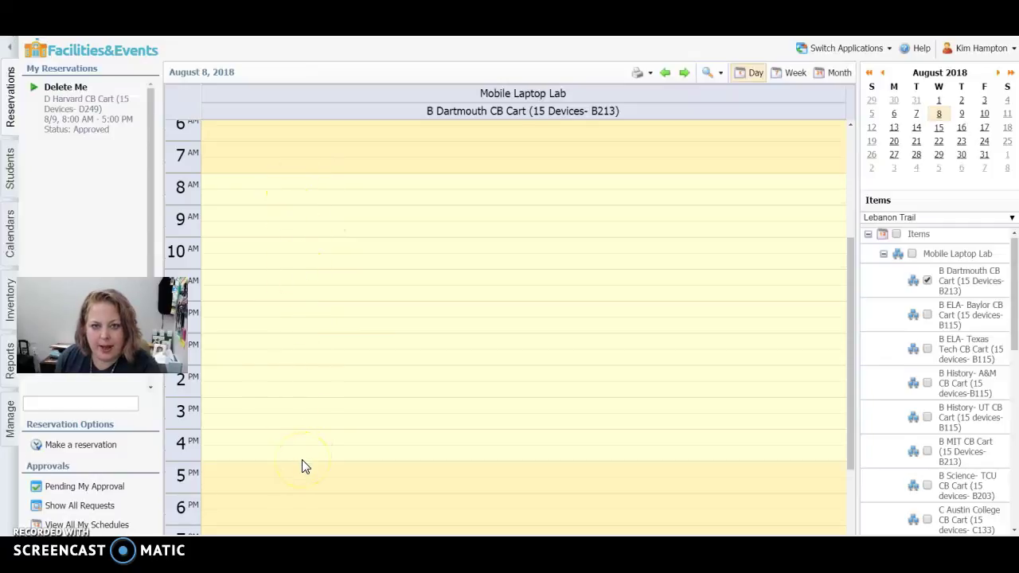
pyautogui.click(395, 182)
pyautogui.moveTo(395, 182); pyautogui.dragTo(397, 452)
# - Title the reservation "Delete Me" and try to submit it for August 8
pyautogui.click(335, 166)
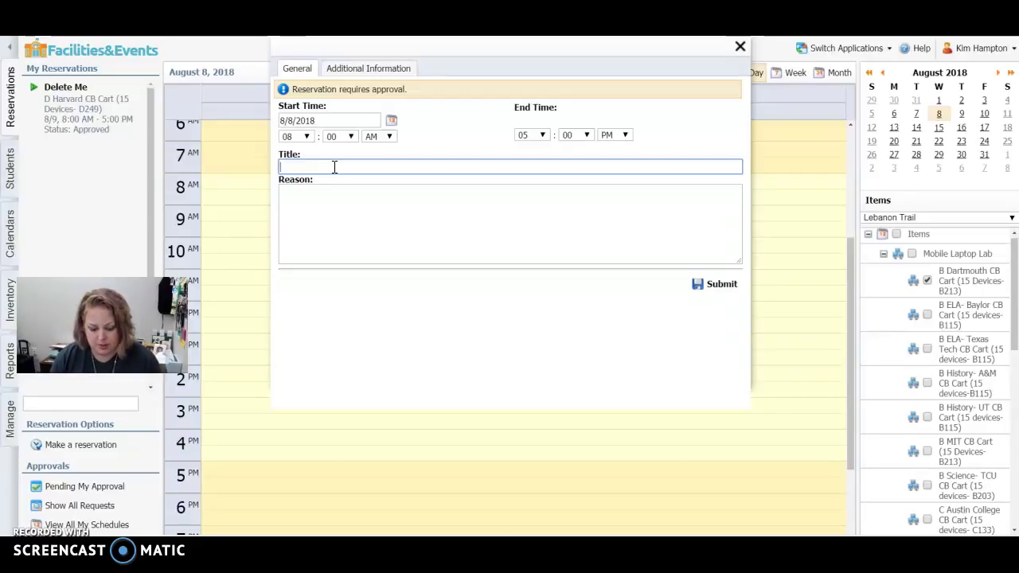
pyautogui.write('Delete ')
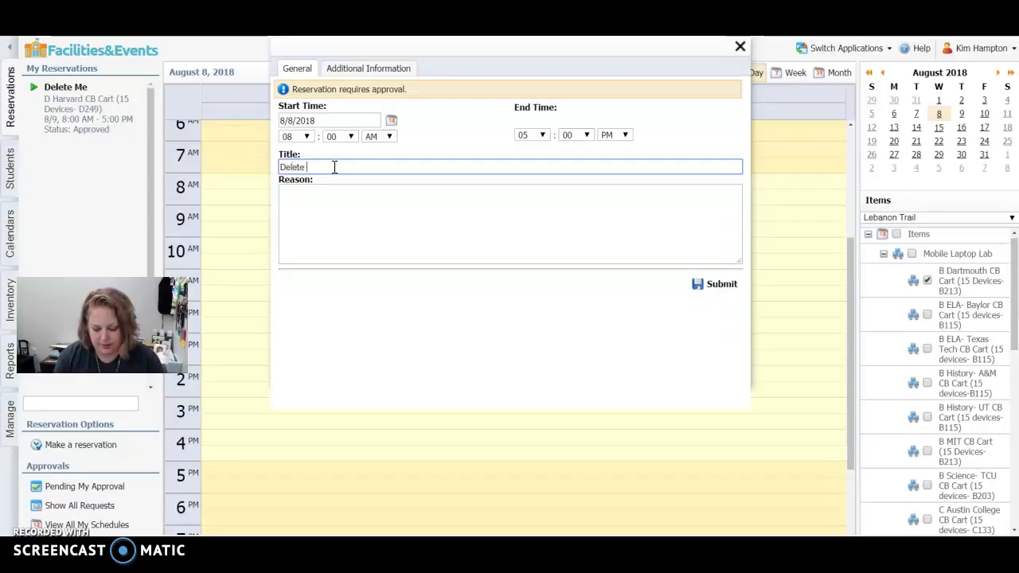
pyautogui.write('Me')
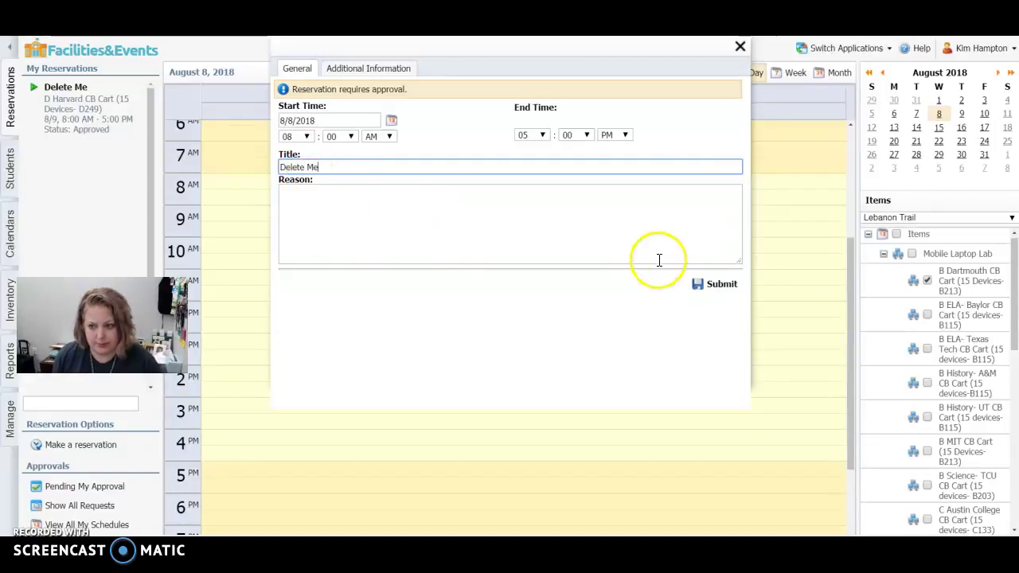
pyautogui.click(717, 289)
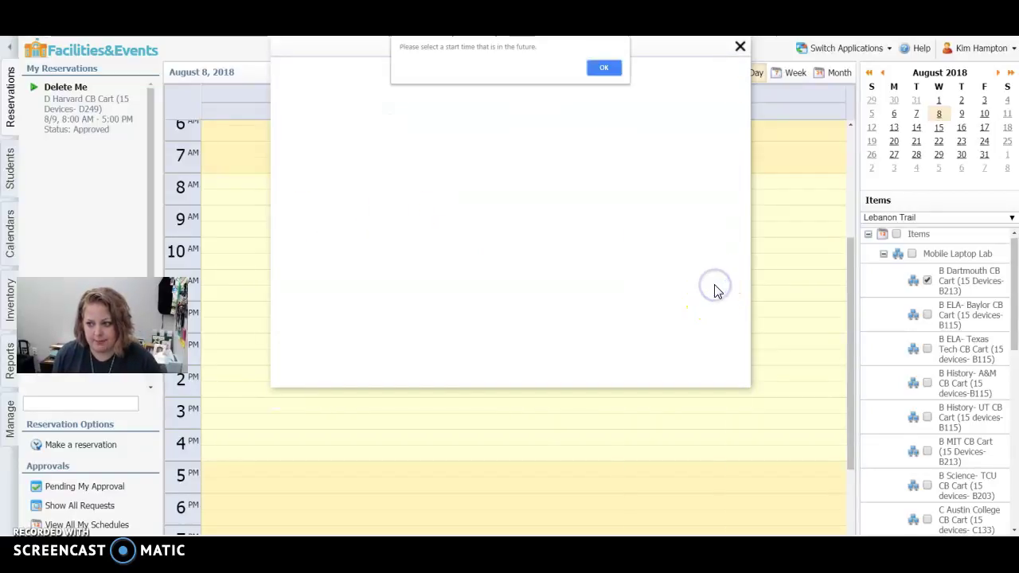
pyautogui.click(604, 68)
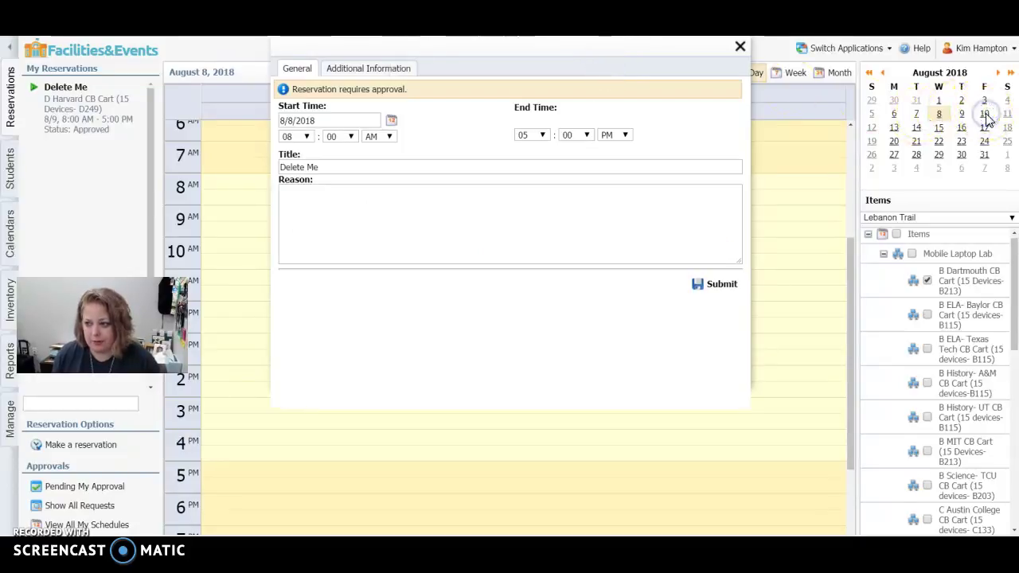
# - Set the reservation's start date to 8/10/2018 and submit the request
pyautogui.click(389, 121)
pyautogui.click(492, 171)
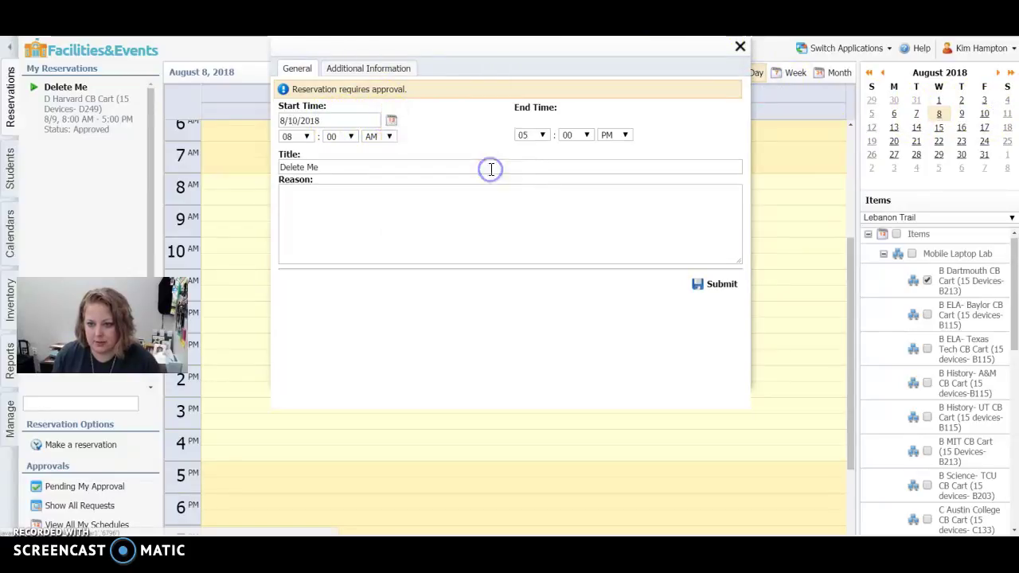
pyautogui.click(715, 288)
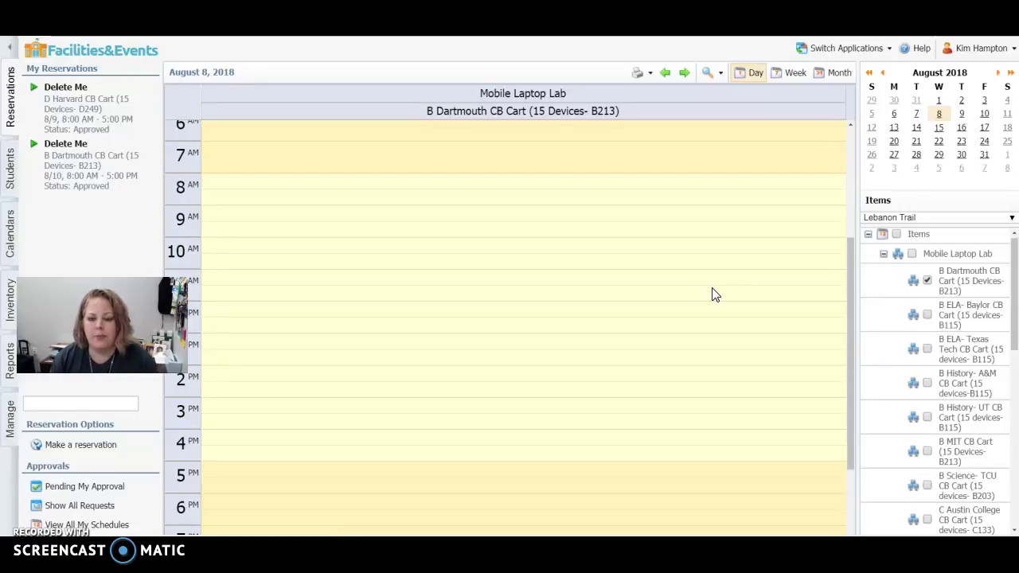
# - Show the B Dartmouth CB Cart's August 10 schedule and check the reserved time block
pyautogui.click(985, 115)
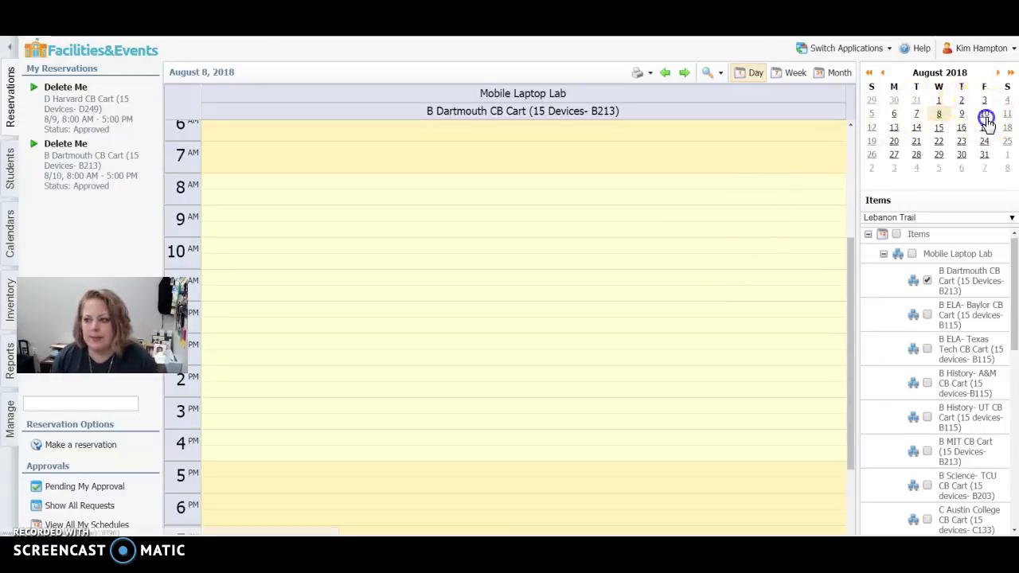
pyautogui.moveTo(220, 186); pyautogui.dragTo(199, 461)
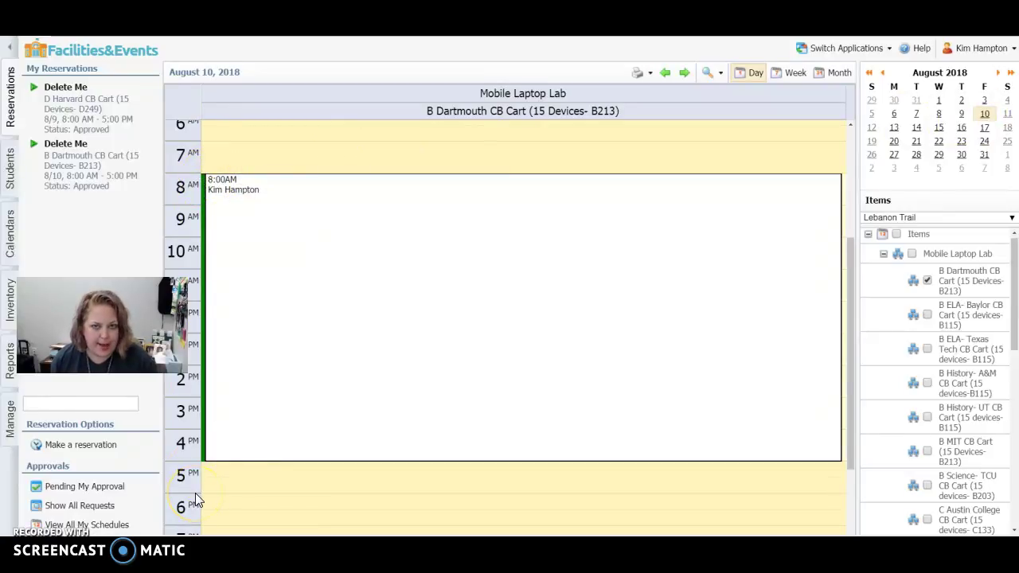